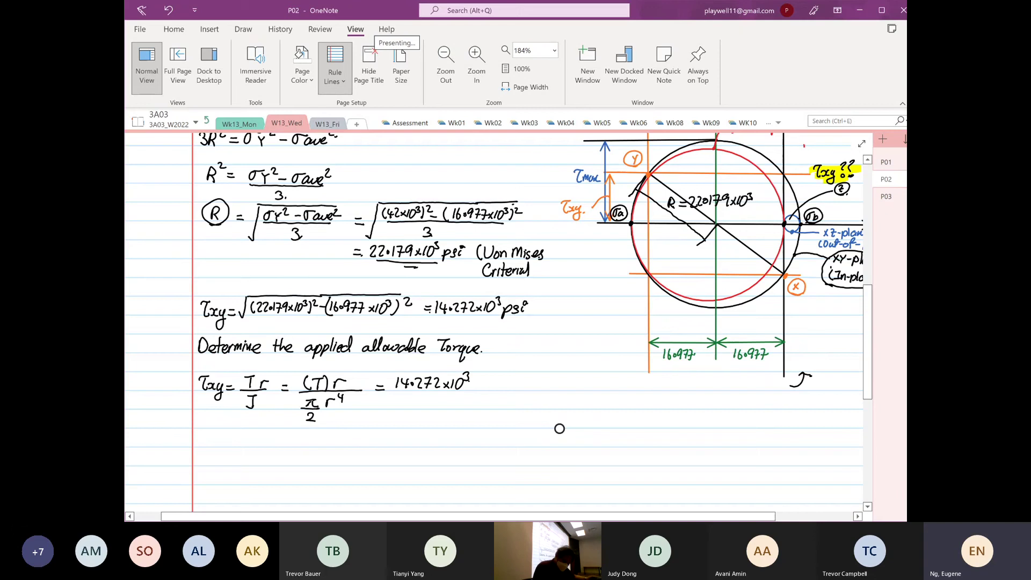
- Cancel the numerator r, reduce the denominator's exponent from 4 to 3, and handwrite T = 14.272×10³) on the line below
mouse_move(332, 386)
mouse_down()
mouse_move(347, 376)
mouse_move(349, 401)
mouse_up()
drag(306, 434, 319, 433)
drag(312, 434, 311, 446)
drag(343, 433, 342, 444)
mouse_move(348, 433)
mouse_down()
mouse_move(352, 445)
mouse_move(370, 443)
mouse_up()
click(359, 440)
mouse_move(370, 434)
mouse_down()
mouse_move(374, 444)
mouse_move(393, 444)
mouse_up()
mouse_move(405, 435)
mouse_down()
mouse_move(404, 445)
mouse_move(410, 434)
mouse_up()
drag(412, 431, 421, 445)
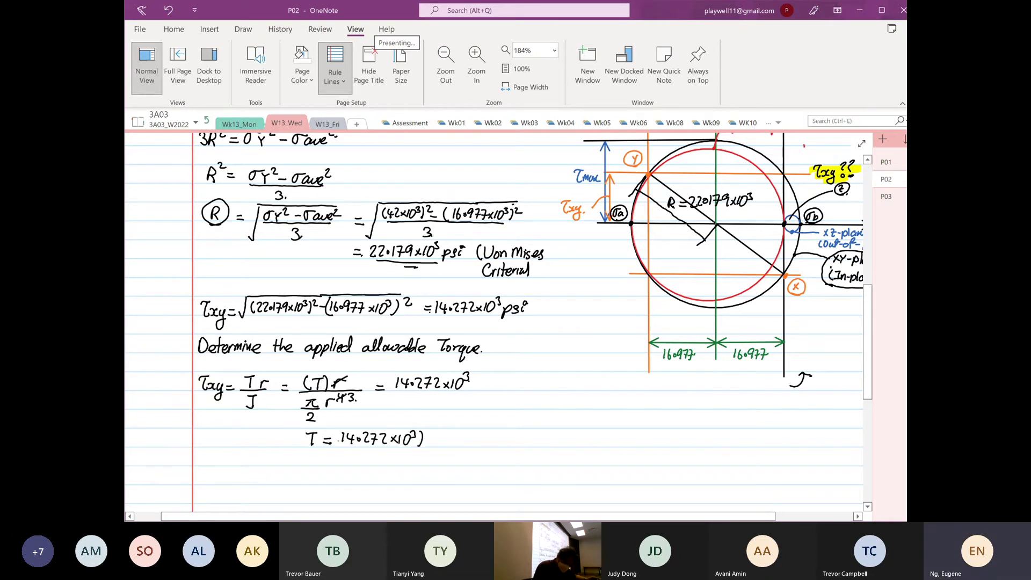
- Complete the torque expression as (14.272×10³)(π/2)(0.15)³ and add an equals sign on the next line
drag(340, 428, 338, 447)
mouse_move(432, 431)
mouse_down()
mouse_move(433, 459)
mouse_move(446, 437)
mouse_move(435, 445)
mouse_up()
drag(443, 439, 448, 448)
drag(438, 453, 451, 459)
mouse_move(453, 433)
mouse_down()
mouse_move(455, 461)
mouse_move(477, 438)
mouse_move(489, 446)
mouse_up()
click(484, 443)
drag(494, 438, 503, 447)
drag(508, 430, 509, 438)
drag(321, 475, 329, 478)
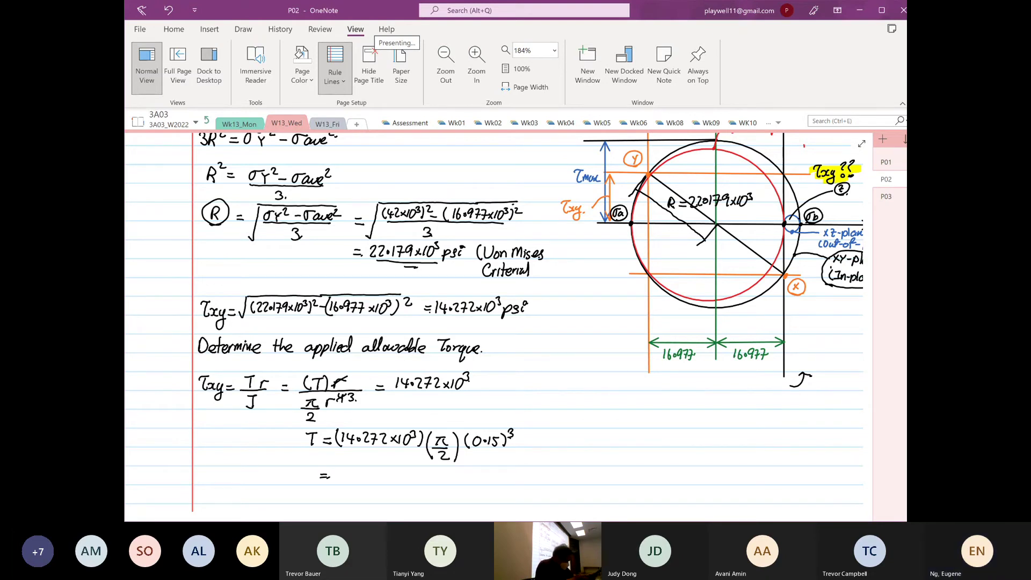
- Rewrite the radius term in the torque expression as 0.15/2
drag(474, 441, 484, 437)
drag(486, 432, 491, 431)
drag(496, 431, 490, 442)
drag(494, 439, 502, 445)
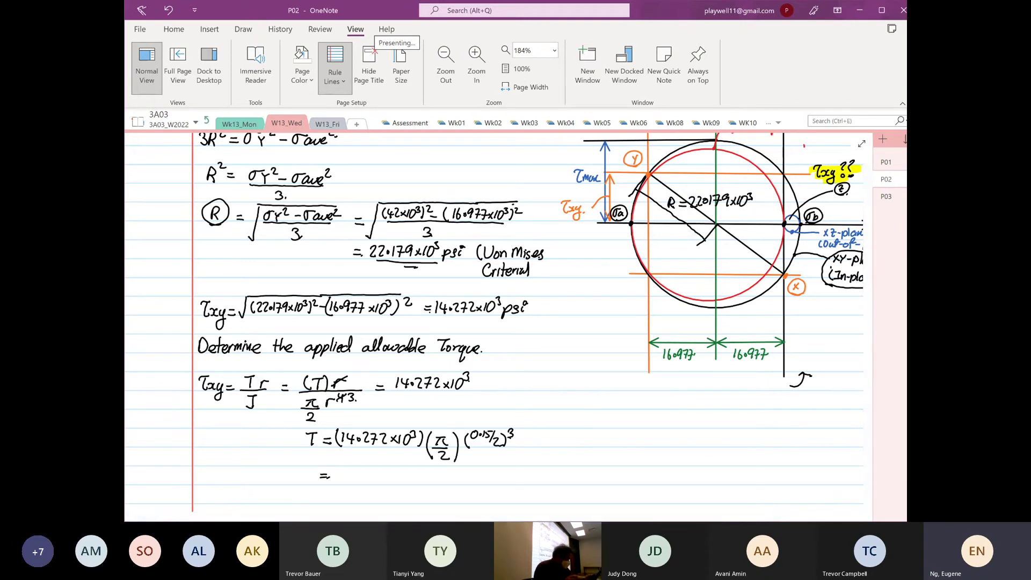
- Handwrite the torque result 9.458 after the equals sign below the expression
mouse_move(342, 471)
mouse_down()
mouse_move(338, 483)
mouse_move(357, 477)
mouse_up()
click(346, 477)
drag(356, 473, 357, 483)
drag(359, 473, 375, 472)
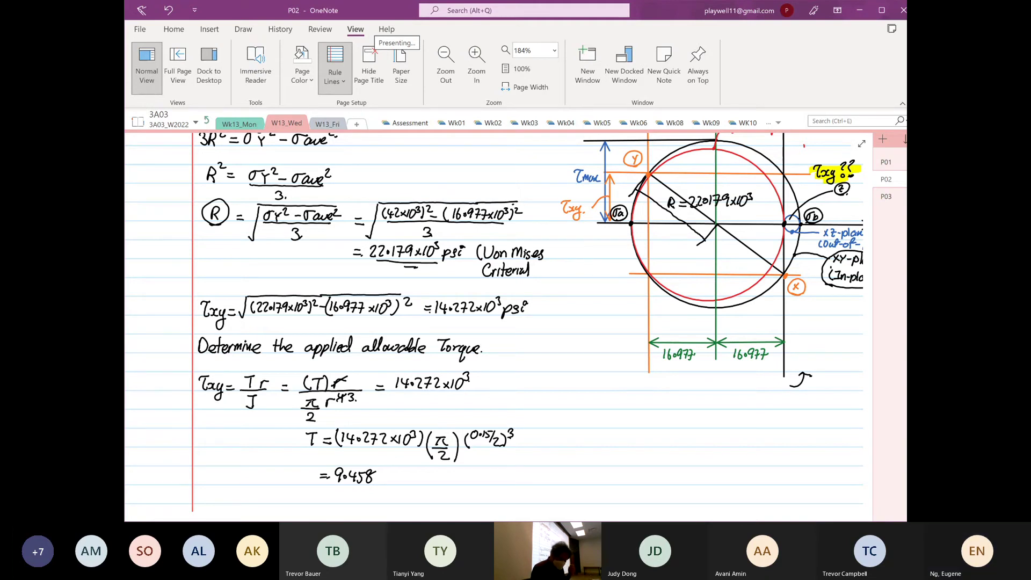
- Correct the radius term to 1.5/2 in the torque expression and erase the result on the line below
mouse_move(495, 441)
mouse_down()
mouse_move(485, 458)
mouse_move(480, 439)
mouse_up()
click(478, 437)
drag(482, 432, 500, 447)
drag(374, 474, 338, 476)
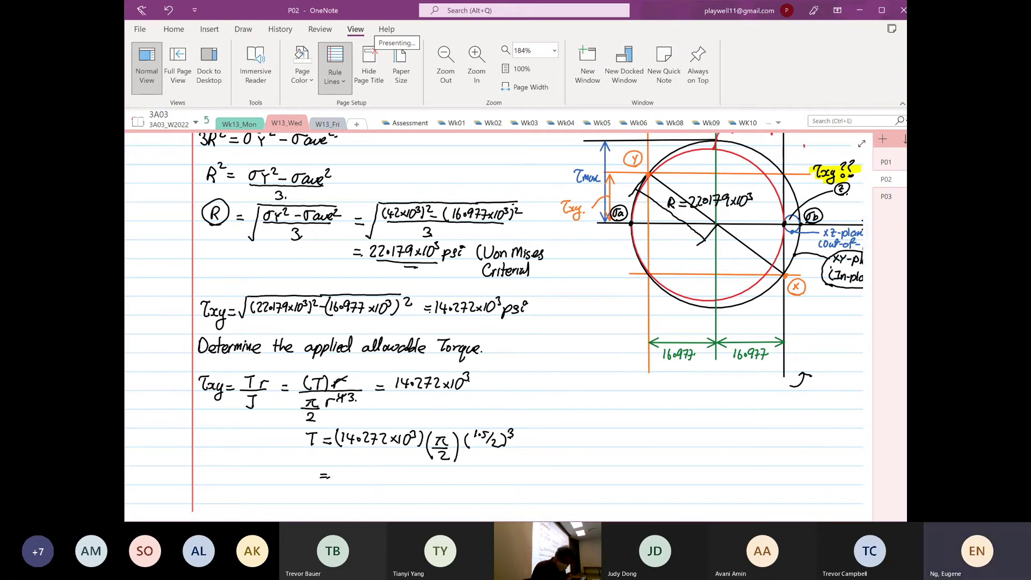
- Handwrite the torque result 9.458×10³ psi after the equals sign and double-underline it
mouse_move(342, 471)
mouse_down()
mouse_move(341, 483)
mouse_move(358, 477)
mouse_up()
drag(358, 472, 359, 482)
drag(362, 473, 367, 472)
drag(368, 472, 370, 483)
drag(369, 477, 387, 481)
mouse_move(387, 474)
mouse_down()
mouse_move(381, 480)
mouse_move(392, 482)
mouse_up()
drag(398, 473, 422, 484)
drag(430, 476, 435, 471)
drag(344, 485, 414, 488)
drag(369, 490, 393, 491)
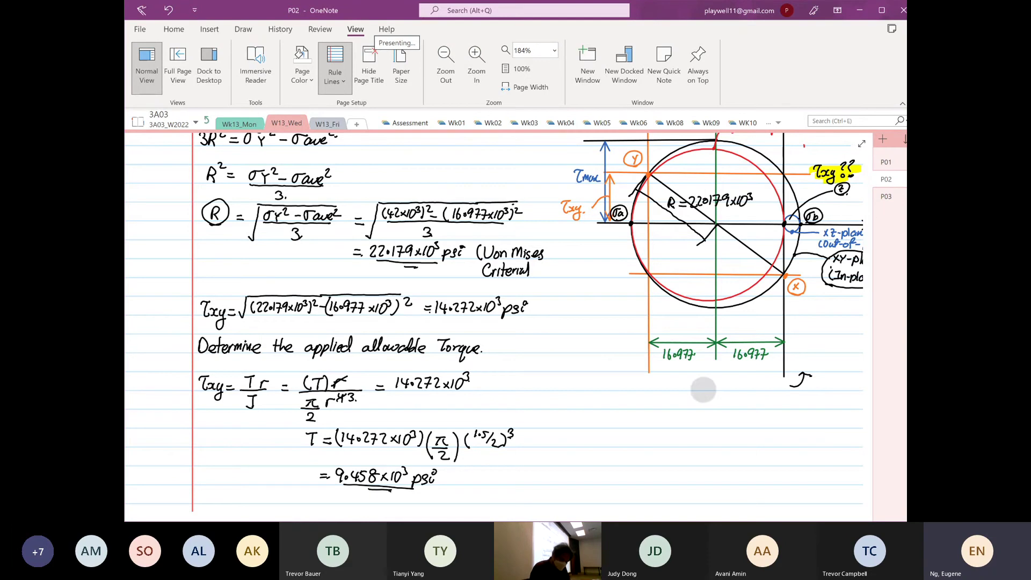
- Handwrite the heading "Apply Tresca (maximum shear) criteria." with the black pen in the blank space below the torque result
scroll(704, 390, down, 3)
scroll(645, 352, down, 3)
scroll(653, 340, up, 3)
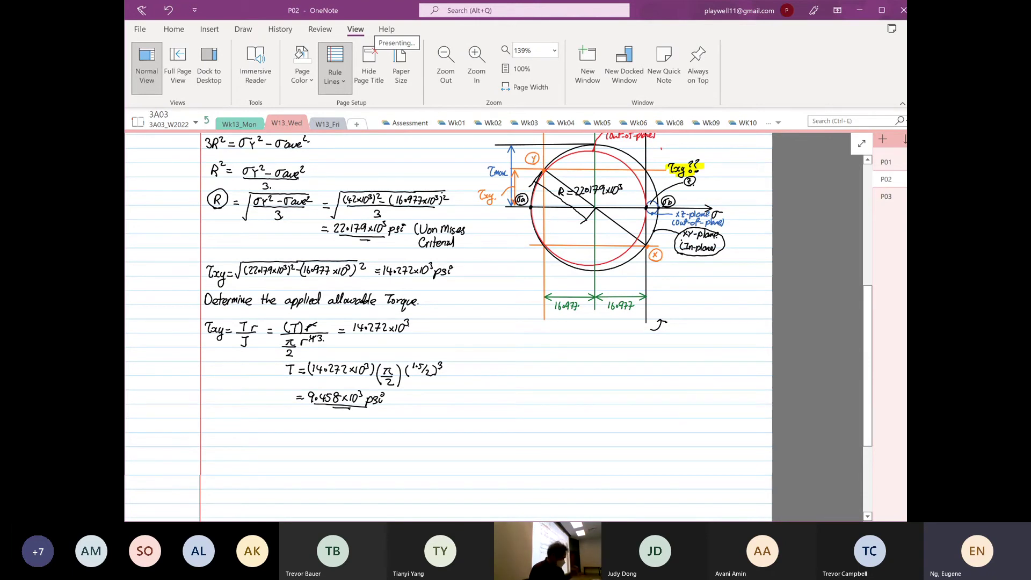
scroll(495, 327, up, 3)
scroll(495, 327, down, 2)
scroll(627, 436, down, 2)
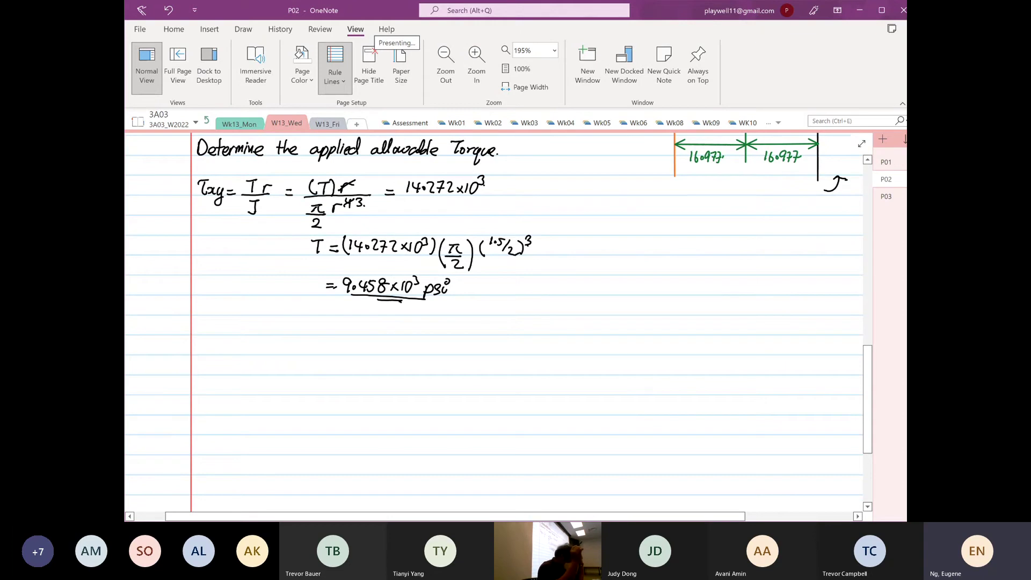
click(244, 29)
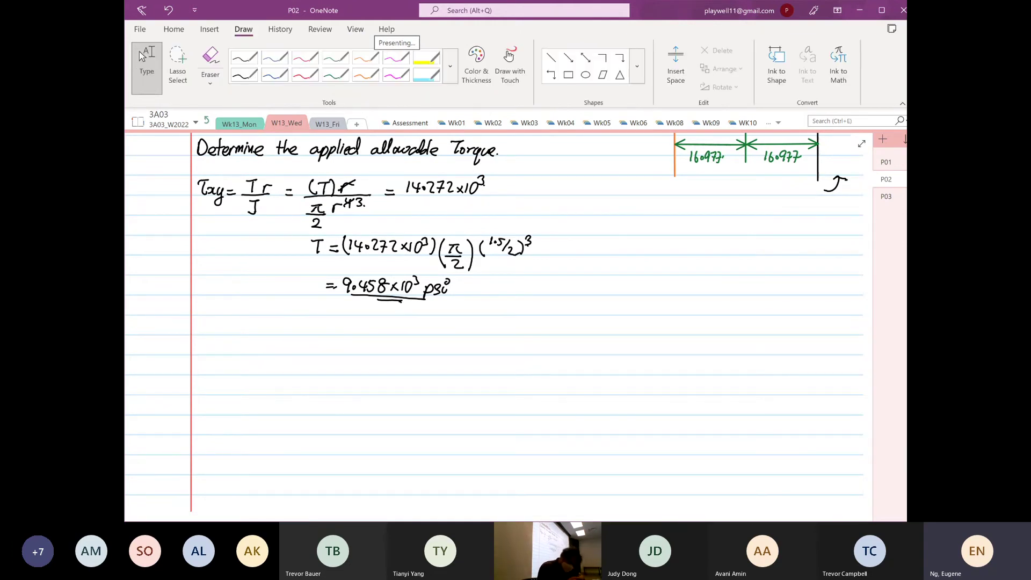
click(244, 75)
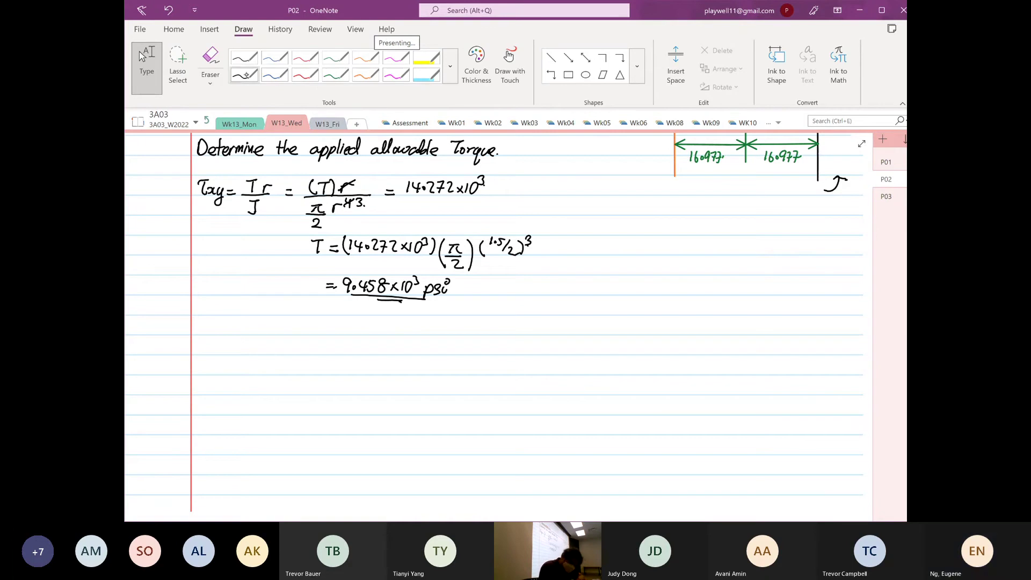
mouse_move(202, 341)
mouse_down()
mouse_move(198, 356)
mouse_move(208, 355)
mouse_up()
drag(199, 350, 219, 354)
mouse_move(227, 339)
mouse_down()
mouse_move(231, 366)
mouse_move(261, 340)
mouse_up()
mouse_move(256, 344)
mouse_down()
mouse_move(252, 356)
mouse_move(269, 346)
mouse_move(285, 354)
mouse_up()
drag(291, 349, 335, 353)
drag(335, 347, 420, 353)
mouse_move(422, 347)
mouse_down()
mouse_move(429, 356)
mouse_move(458, 347)
mouse_up()
drag(462, 346, 466, 355)
drag(463, 347, 476, 353)
drag(476, 348, 483, 353)
drag(491, 347, 493, 353)
click(496, 352)
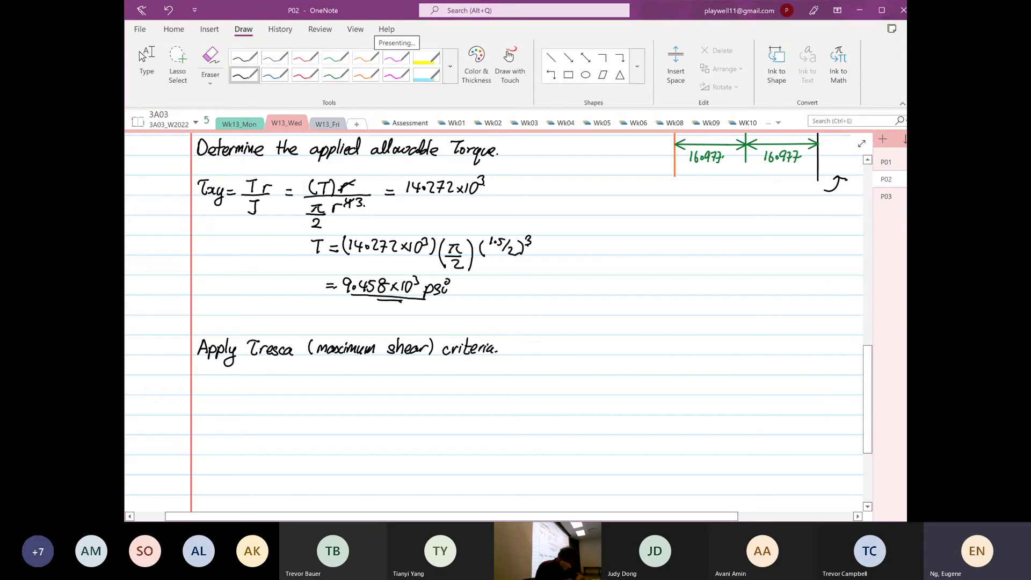
- Handwrite the maximum shear equation τmax = σY/2 = 42×10³/2 = 21× below the Tresca heading
drag(196, 384, 227, 395)
mouse_move(234, 388)
mouse_down()
mouse_move(265, 393)
mouse_move(278, 383)
mouse_move(283, 397)
mouse_move(267, 411)
mouse_move(279, 412)
mouse_up()
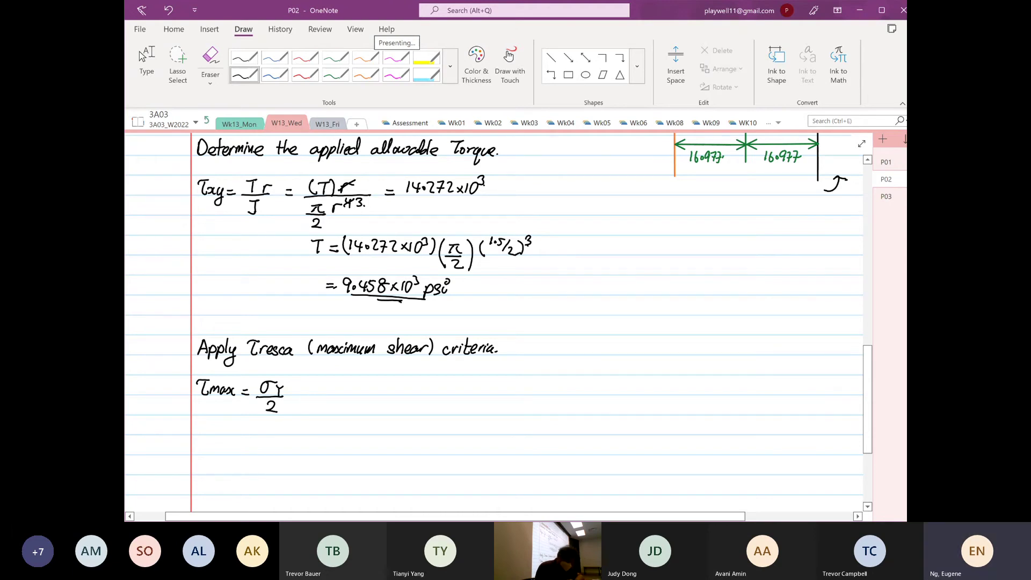
drag(298, 395, 304, 394)
mouse_move(314, 382)
mouse_down()
mouse_move(316, 393)
mouse_move(334, 391)
mouse_up()
mouse_move(334, 386)
mouse_down()
mouse_move(328, 391)
mouse_move(340, 393)
mouse_up()
mouse_move(347, 382)
mouse_down()
mouse_move(334, 396)
mouse_move(345, 396)
mouse_up()
mouse_move(324, 402)
mouse_down()
mouse_move(338, 411)
mouse_move(367, 392)
mouse_up()
drag(360, 397, 386, 396)
drag(393, 388, 398, 393)
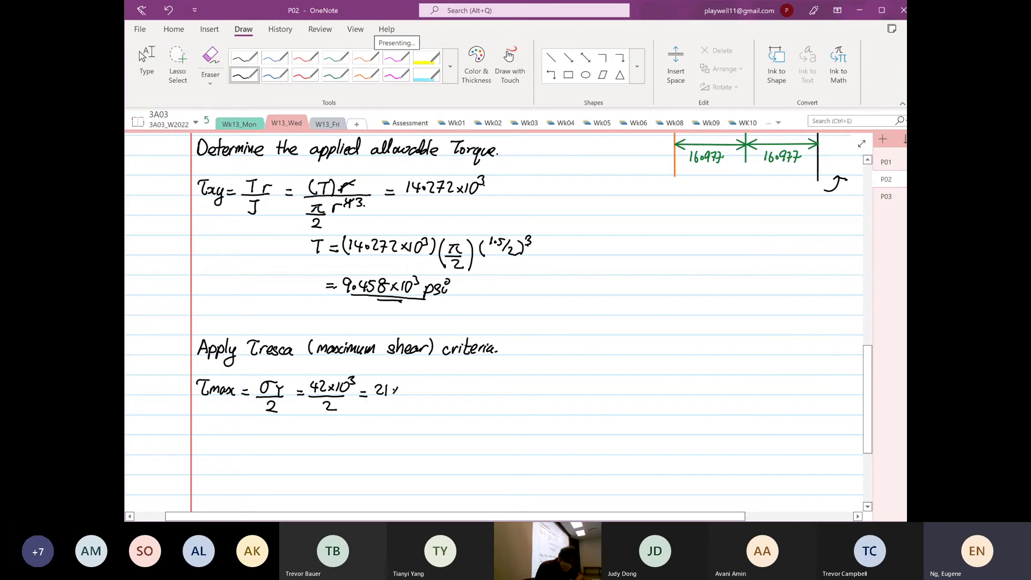